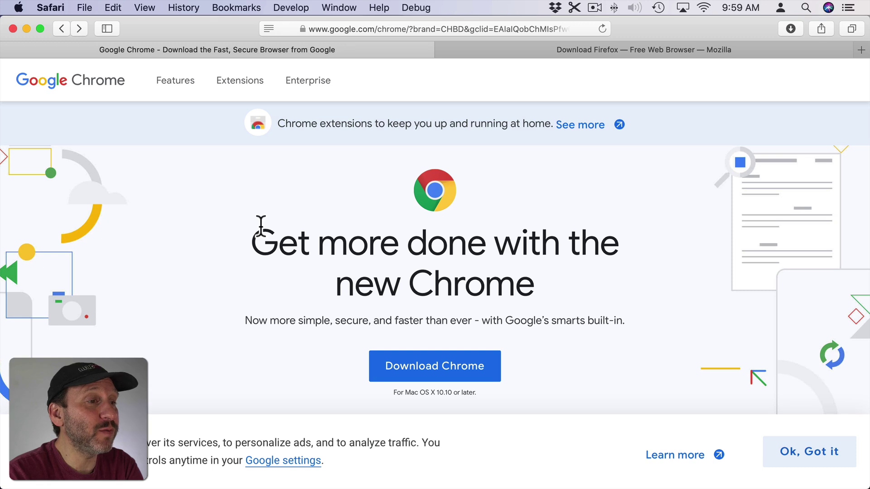
Start the Chrome installer download, then start the Firefox 75.0.dmg download from its page
left_click(429, 374)
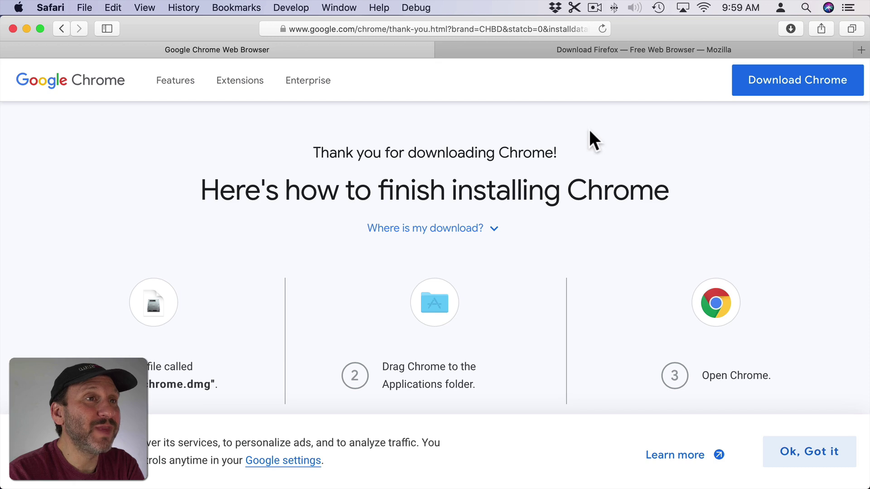
left_click(590, 50)
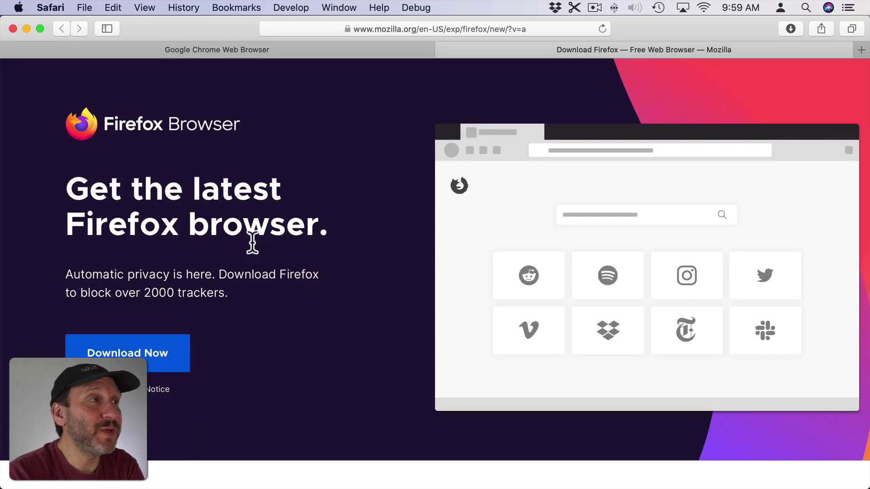
left_click(117, 355)
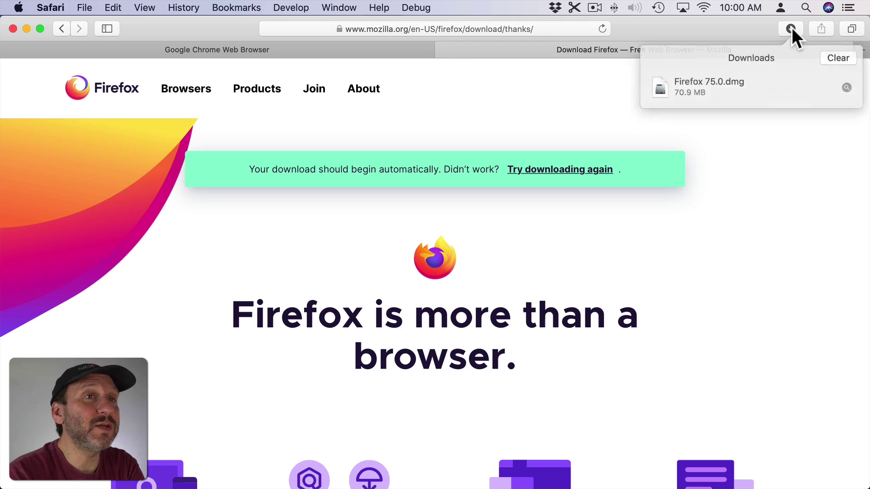
Hide Safari and show the Downloads folder with Firefox 75.0.dmg and googlechrome.dmg via Go > Downloads
left_click(776, 156)
key("super+h")
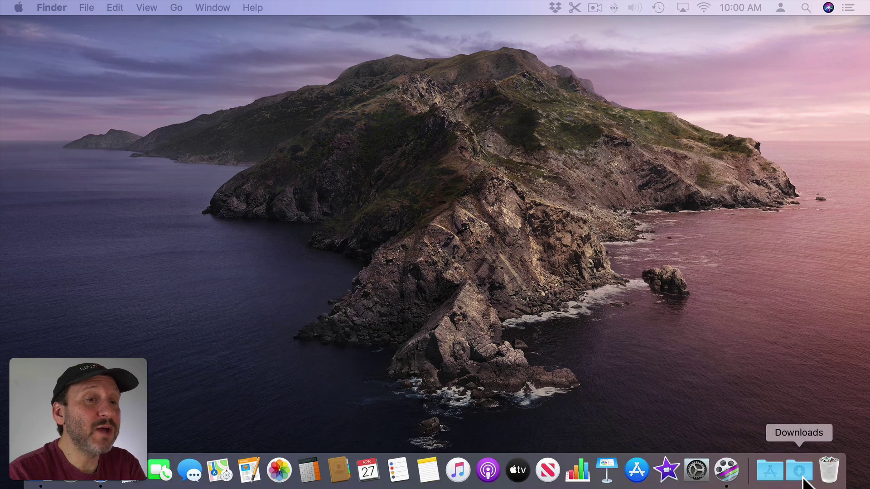
left_click(802, 479)
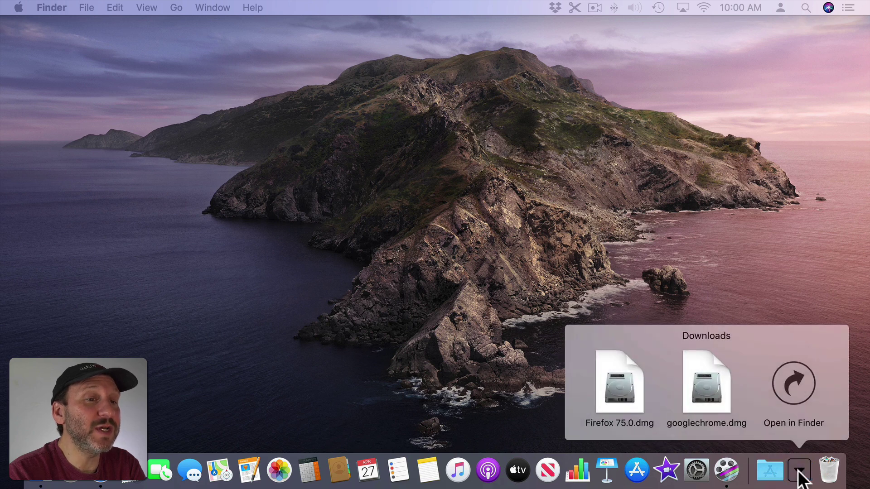
left_click(722, 389)
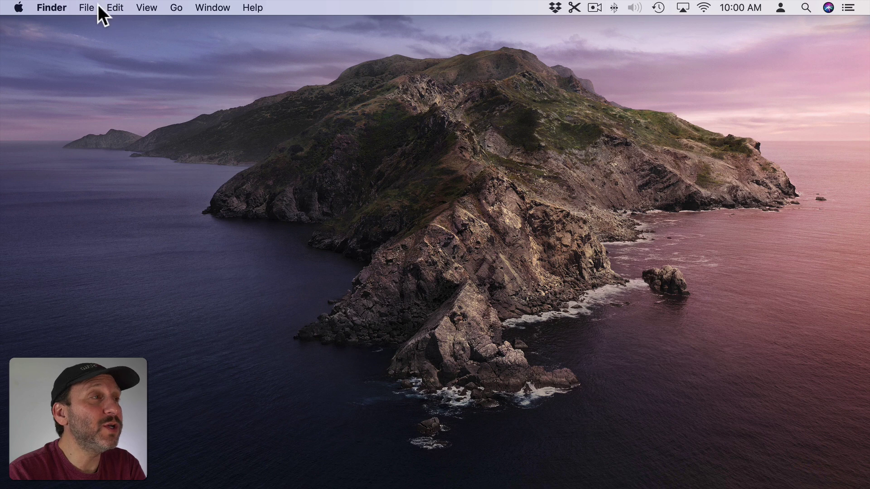
left_click(174, 5)
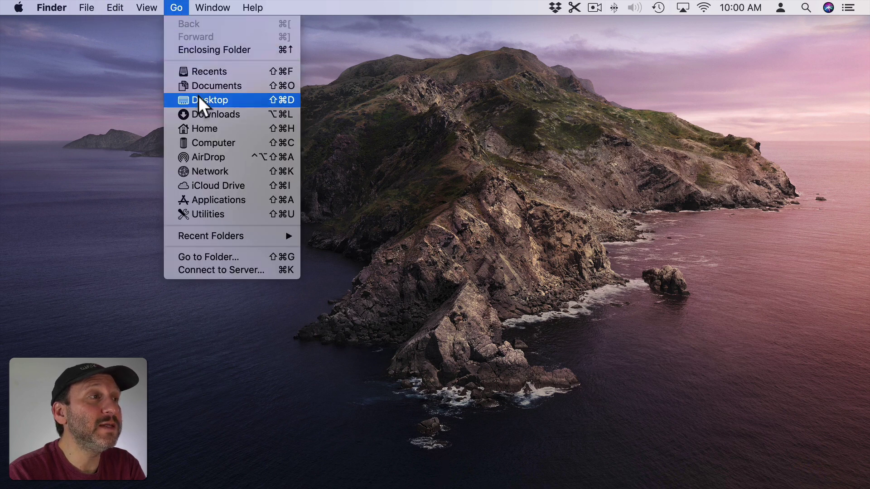
left_click(201, 113)
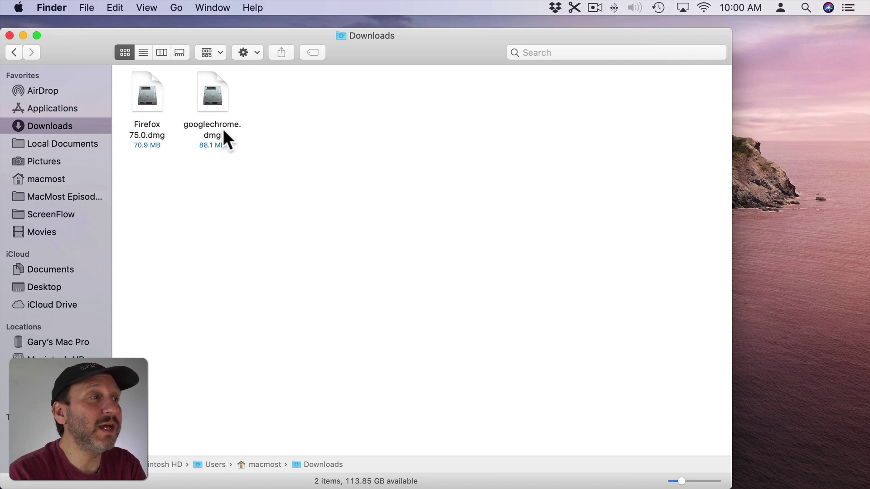
left_click(149, 99)
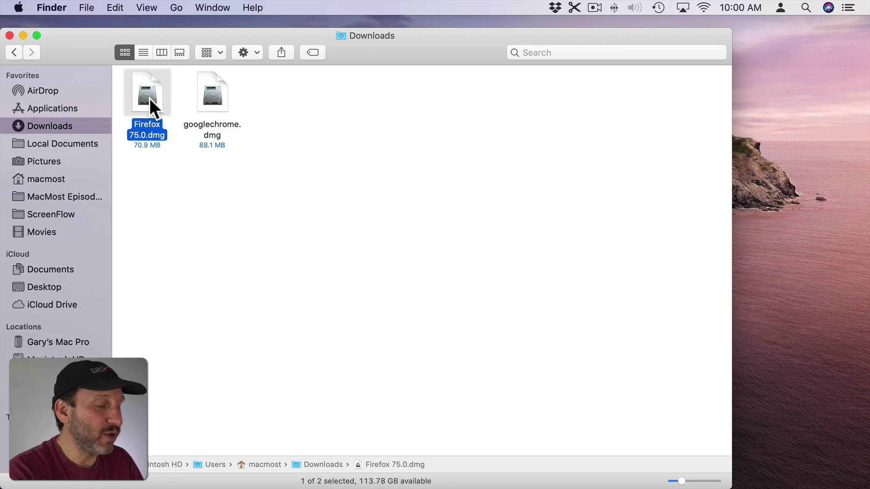
key("super+i")
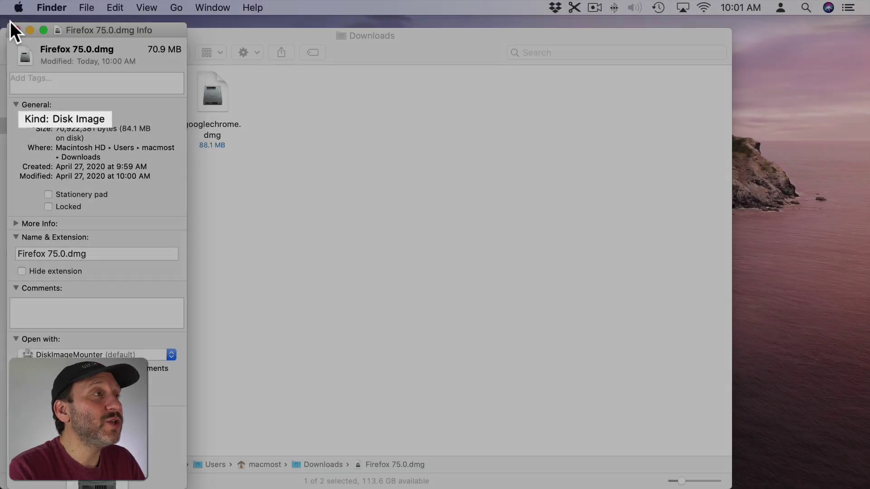
left_click(16, 29)
left_click(181, 173)
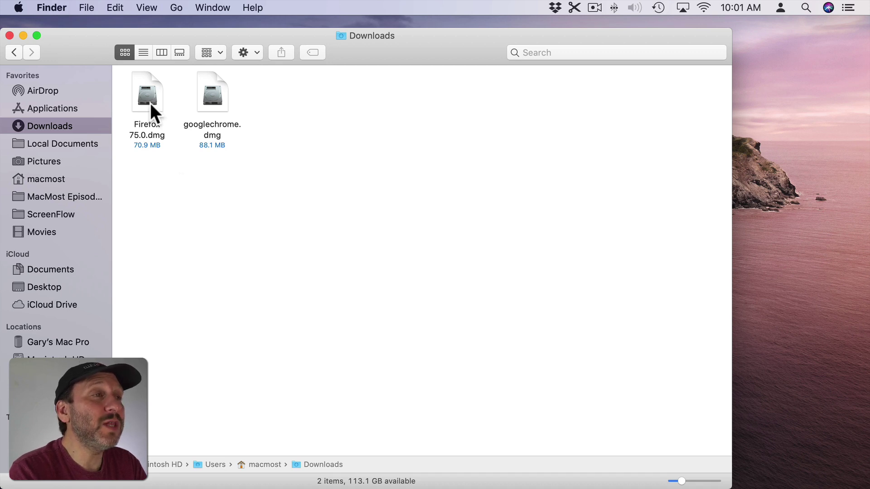
Mount googlechrome.dmg and move its installer window to the right
left_click(209, 101)
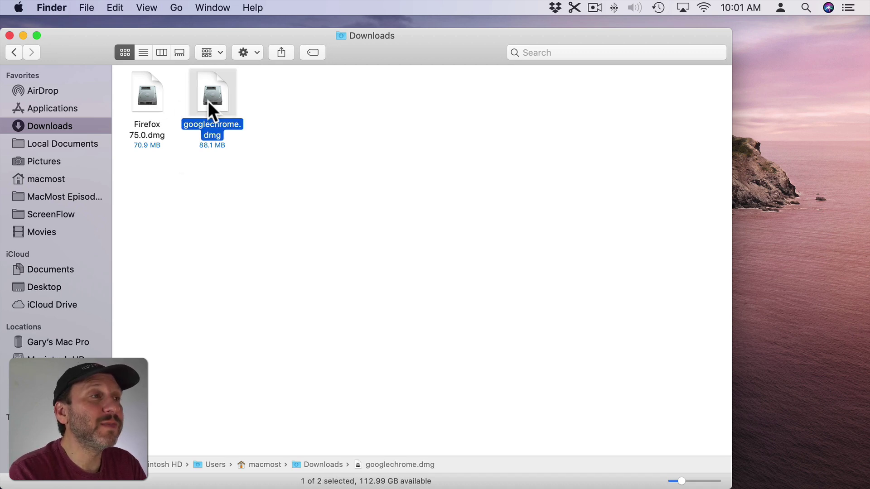
double_click(209, 101)
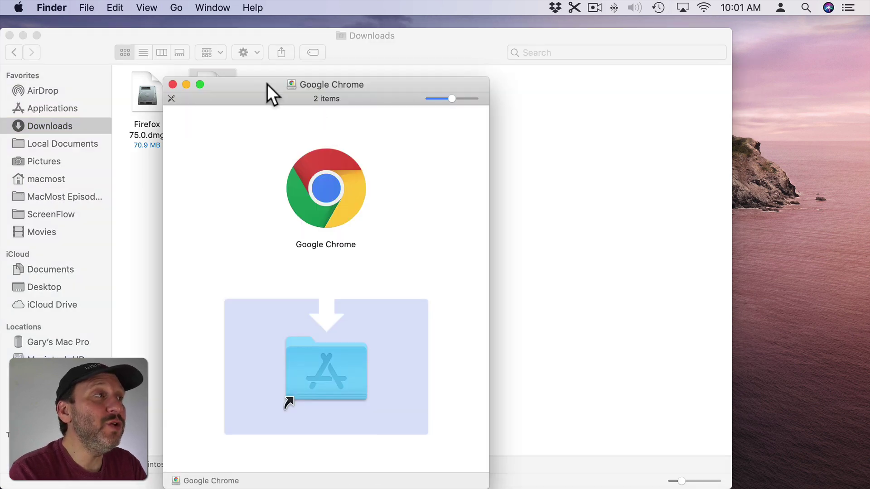
left_click_drag(267, 83, 284, 50)
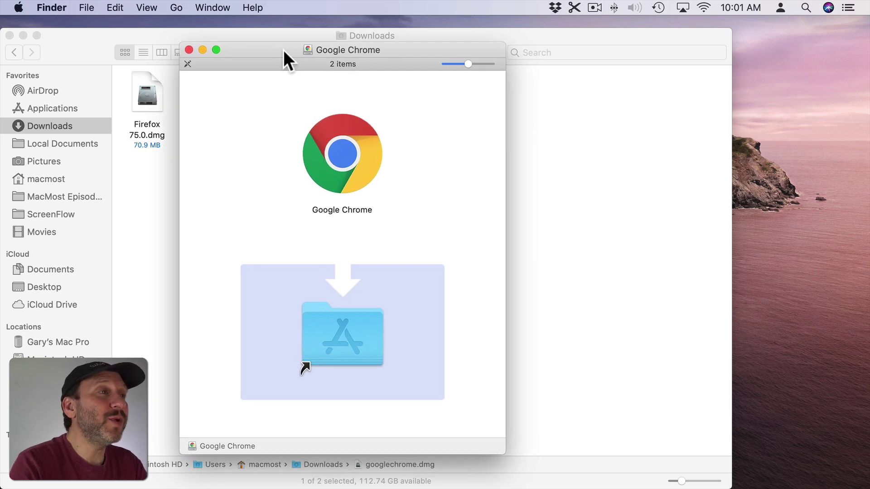
left_click_drag(266, 44, 557, 43)
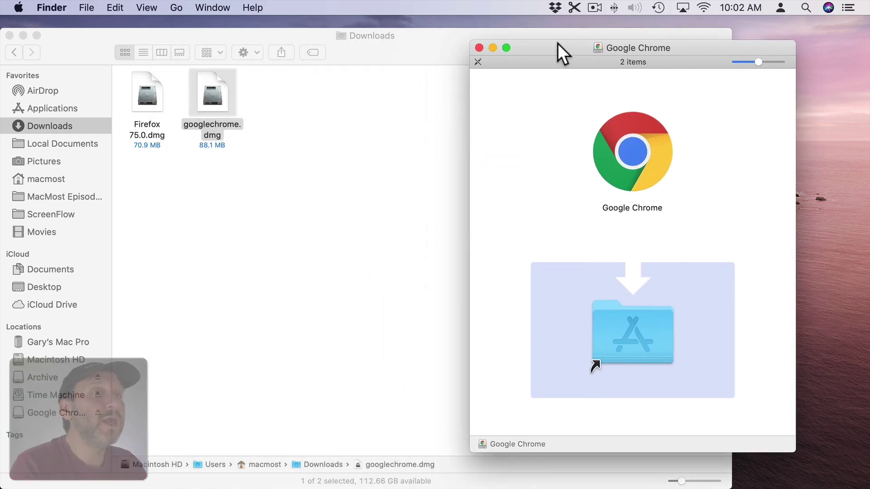
Bring the Downloads window forward and select Macintosh HD in the sidebar
left_click(60, 39)
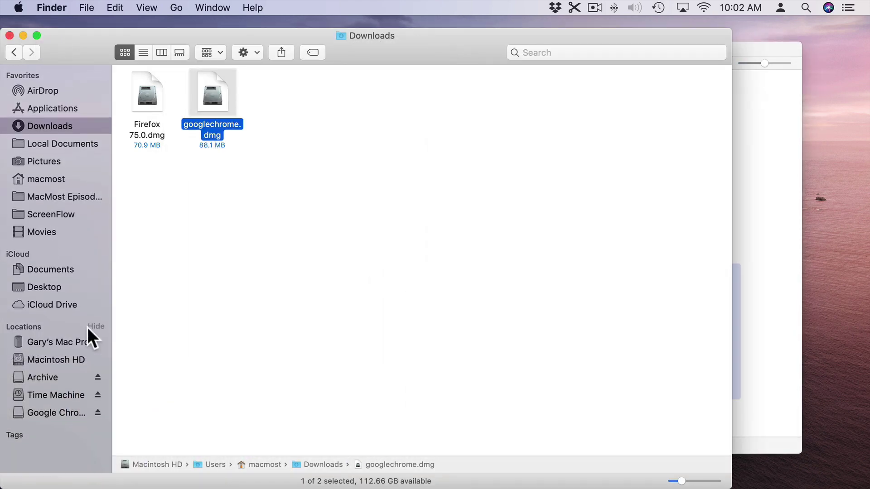
left_click(99, 326)
left_click(45, 354)
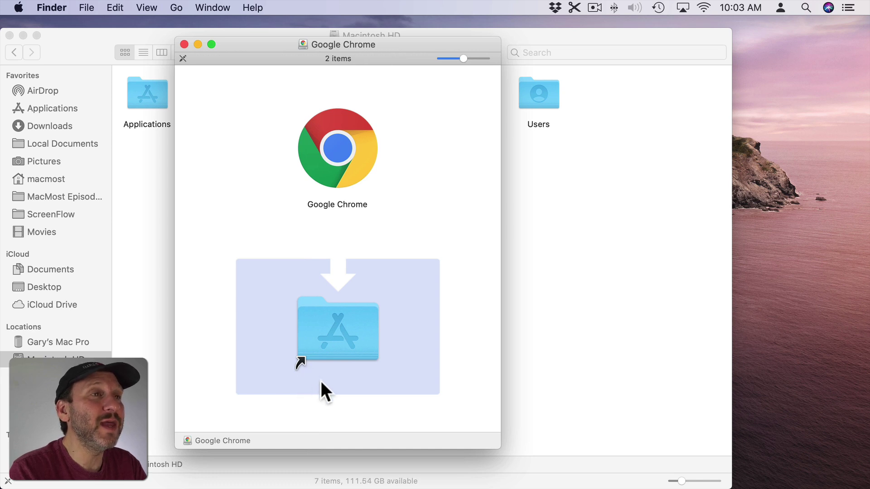
Drop the Google Chrome app onto the Applications folder shortcut in the disk image window
double_click(335, 336)
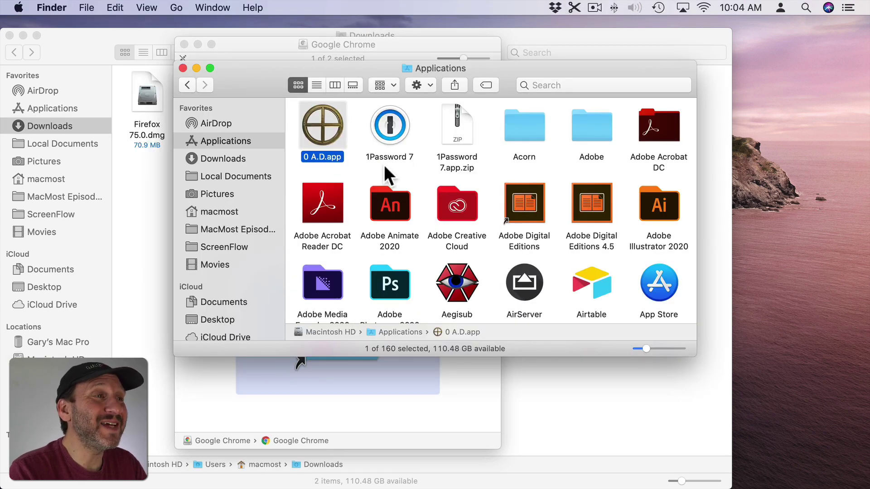
left_click(182, 68)
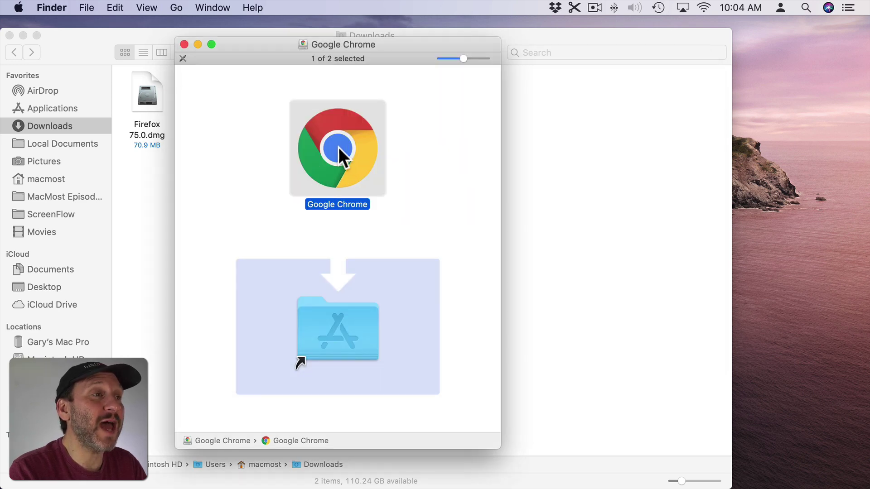
left_click_drag(337, 149, 372, 158)
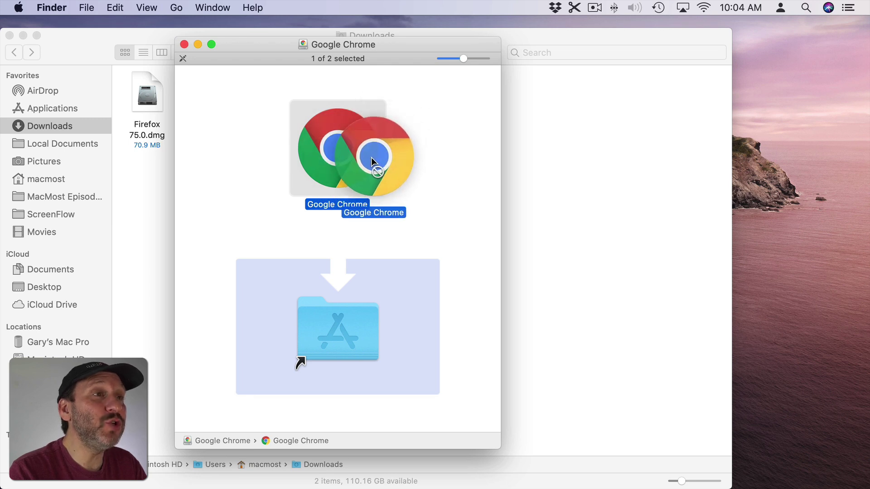
mouse_move(371, 157)
left_mouse_down()
mouse_move(56, 102)
mouse_move(321, 105)
mouse_move(337, 335)
mouse_move(333, 150)
left_mouse_up()
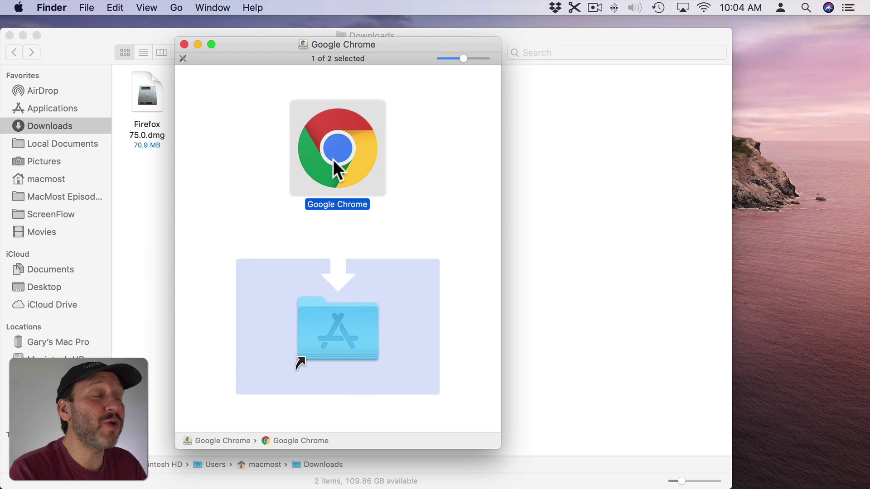
left_click_drag(333, 143, 339, 322)
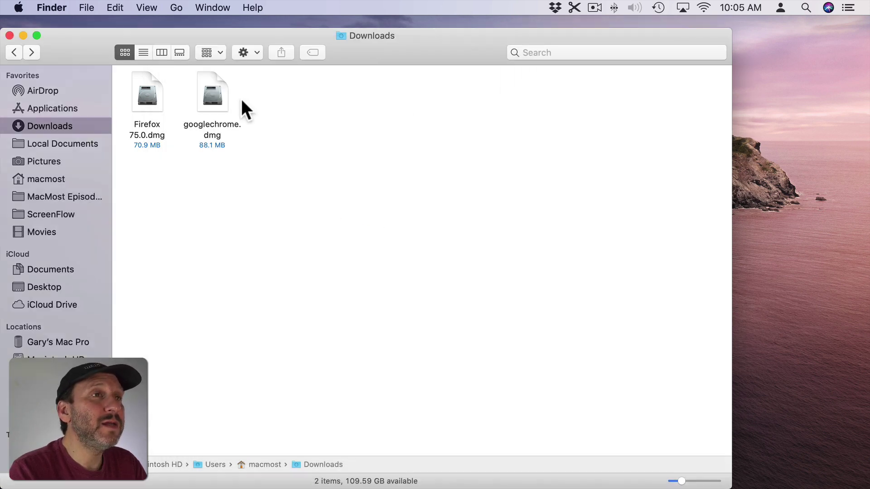
Mount Firefox 75.0.dmg and drop Firefox onto its Applications folder shortcut
double_click(150, 90)
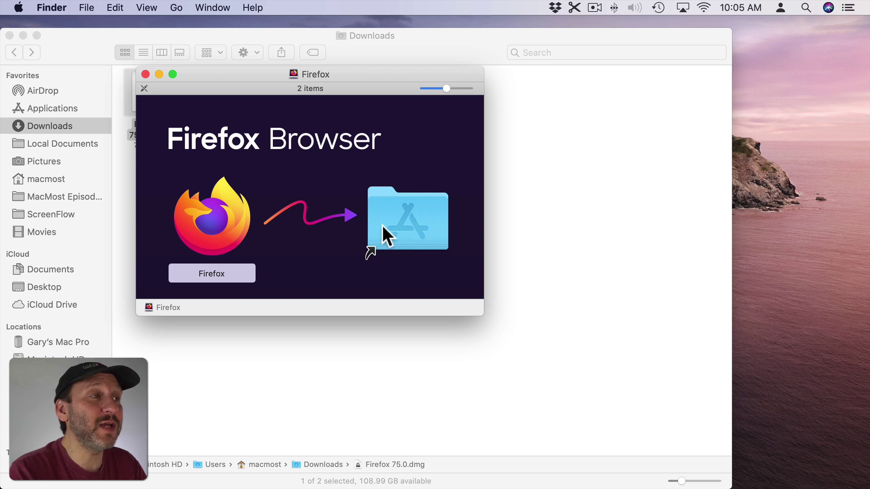
mouse_move(213, 222)
left_mouse_down()
mouse_move(393, 196)
mouse_move(203, 216)
mouse_move(206, 167)
mouse_move(412, 218)
mouse_move(304, 206)
mouse_move(404, 222)
left_mouse_up()
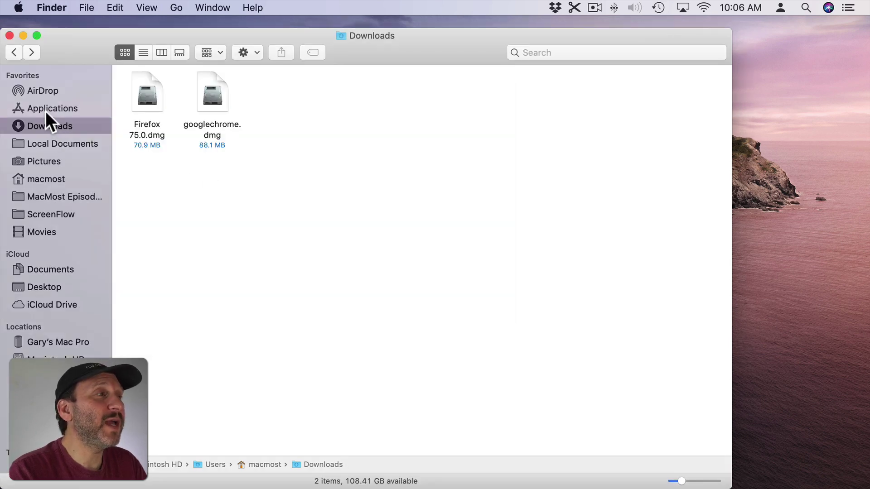
Show the Applications folder and check Firefox and Google Chrome are present
left_click(46, 109)
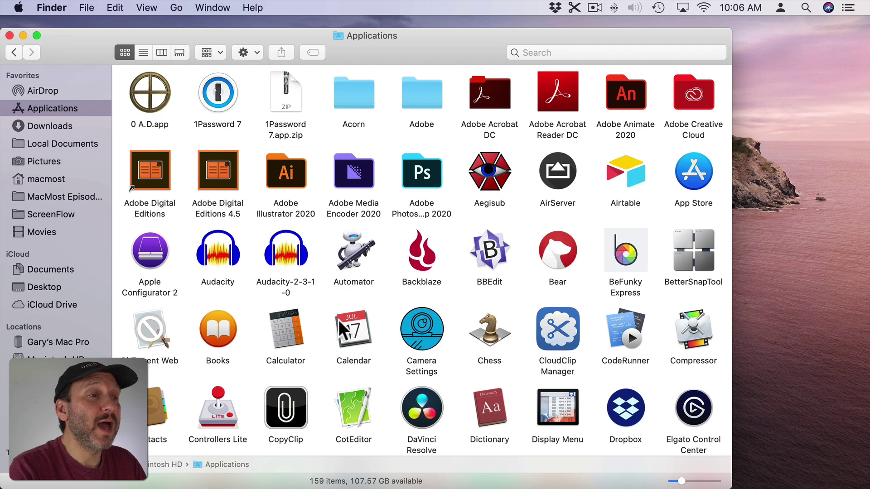
scroll(339, 320, "down", 5)
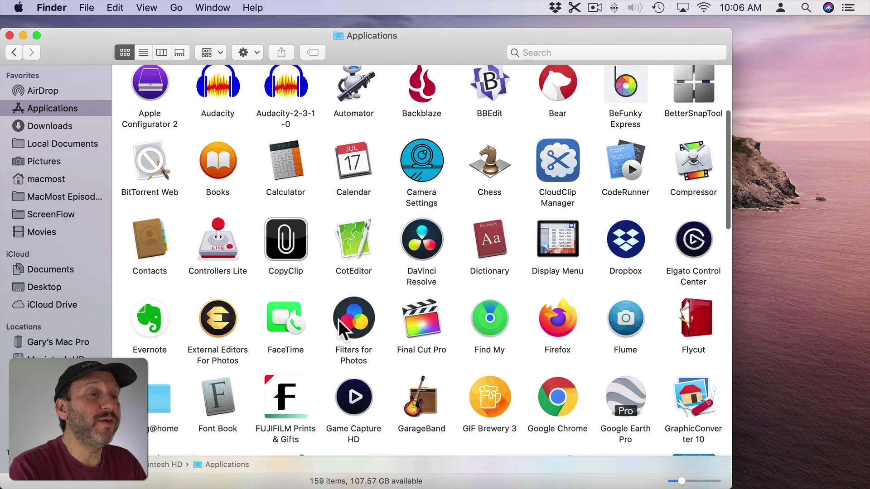
left_click(570, 300)
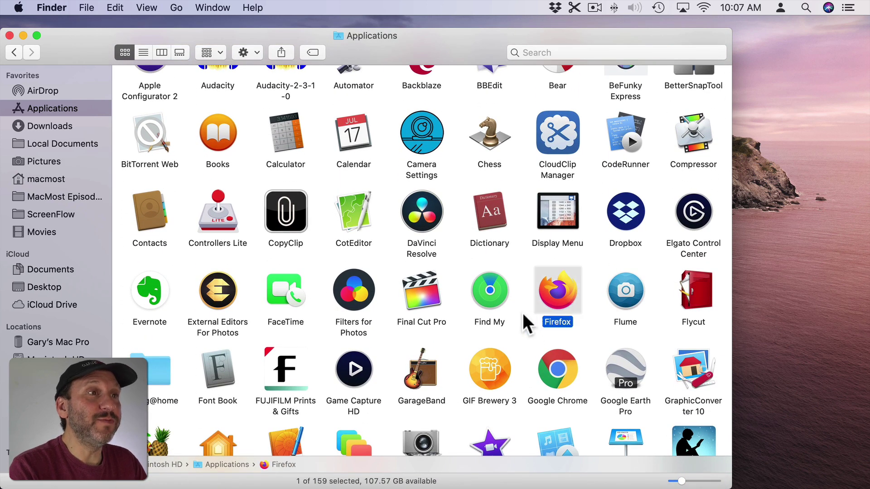
scroll(523, 313, "down", 2)
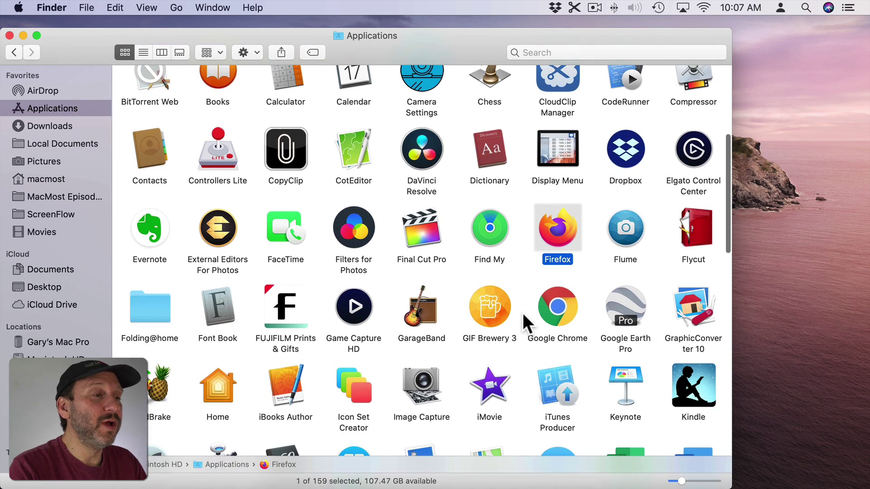
scroll(522, 313, "down", 1)
left_click(553, 257)
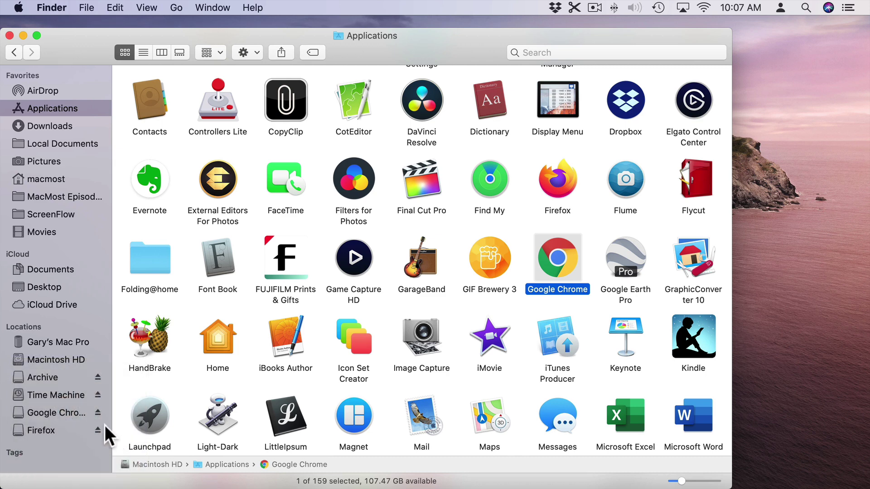
Eject the Firefox and Google Chrome disk image volumes from the sidebar
left_click(97, 431)
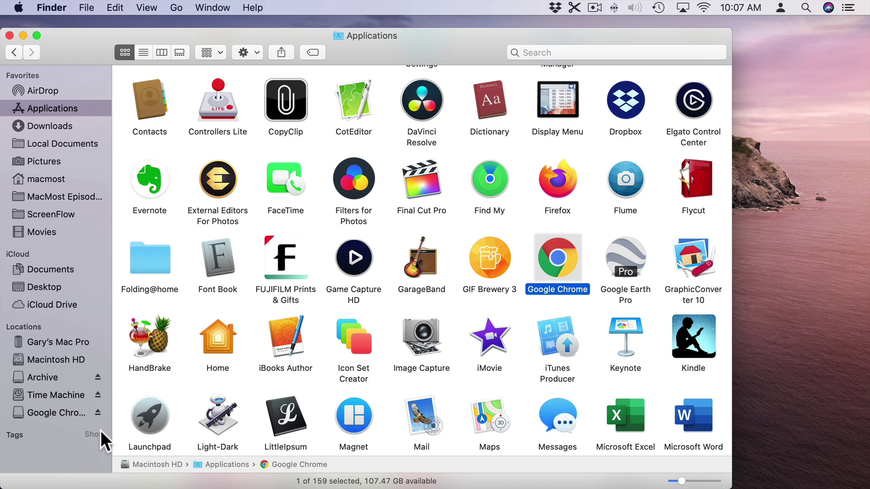
left_click(97, 413)
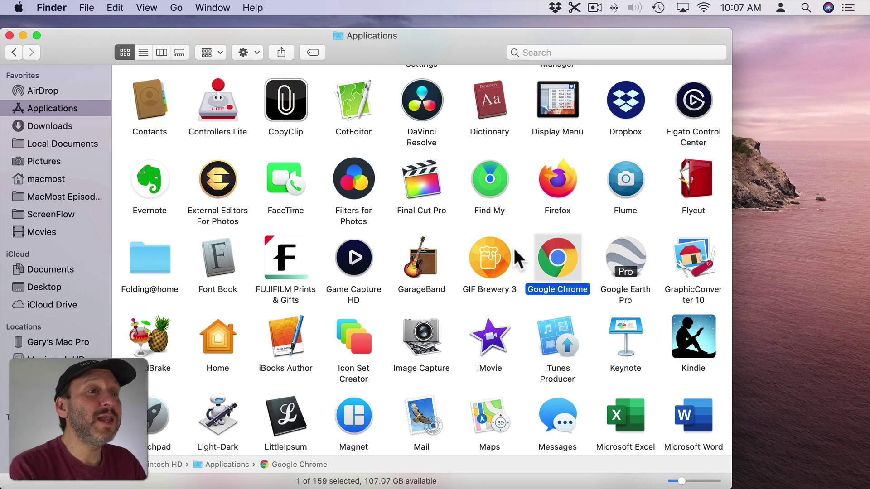
left_click(552, 188)
left_click(557, 251)
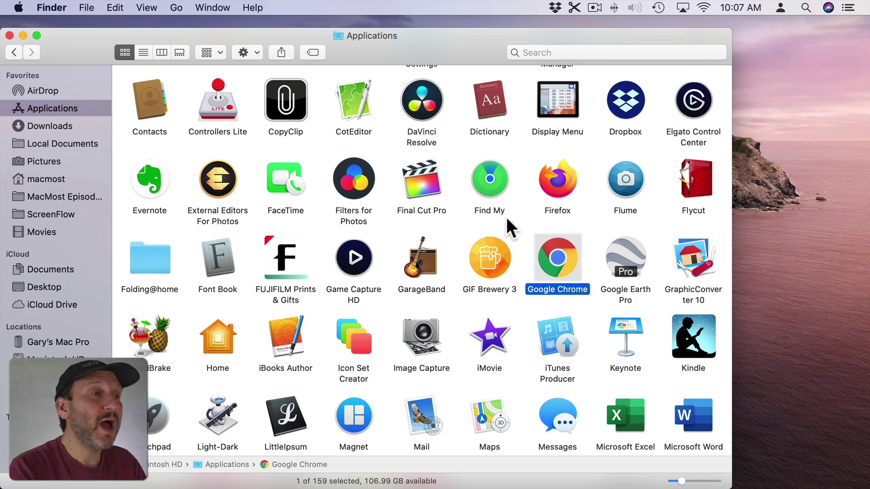
Try Launchpad and a Spotlight search for Firefox, then dismiss both
mouse_move(435, 486)
left_click(71, 470)
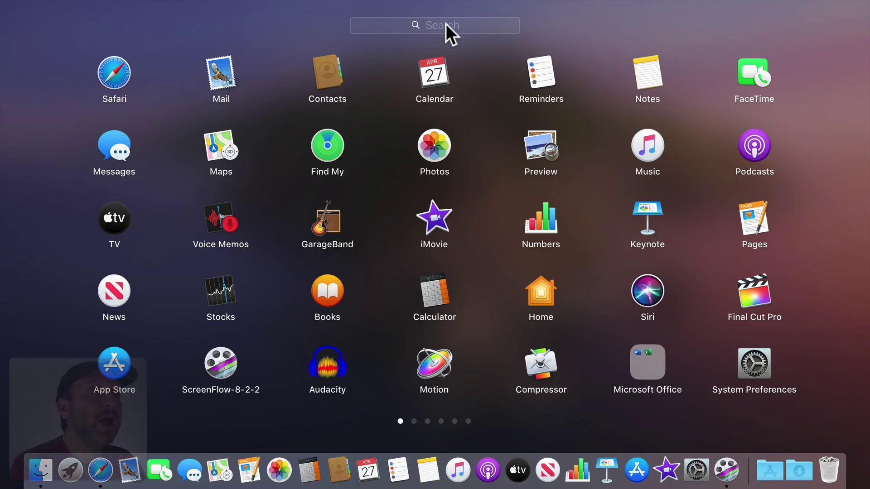
type("chrome")
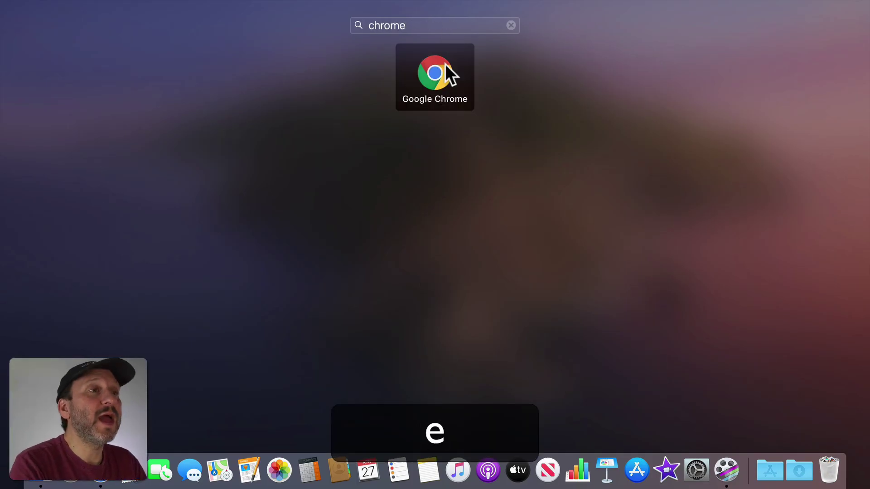
left_click(433, 75)
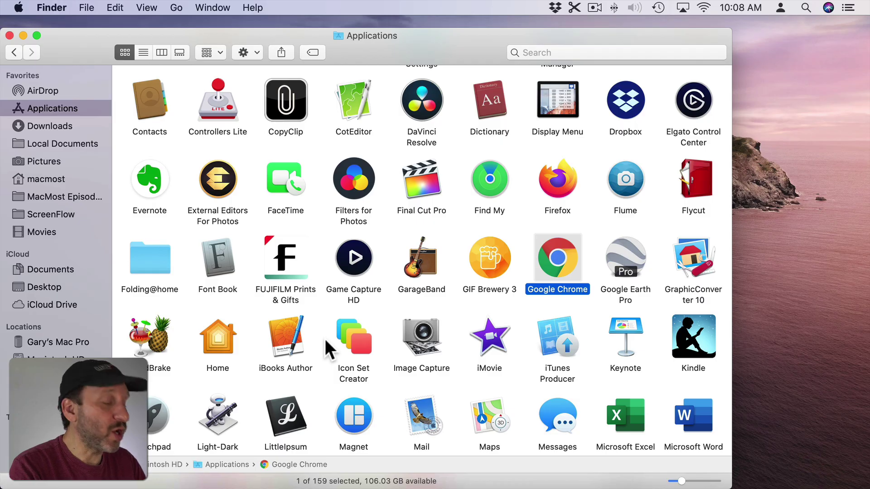
key("super+space")
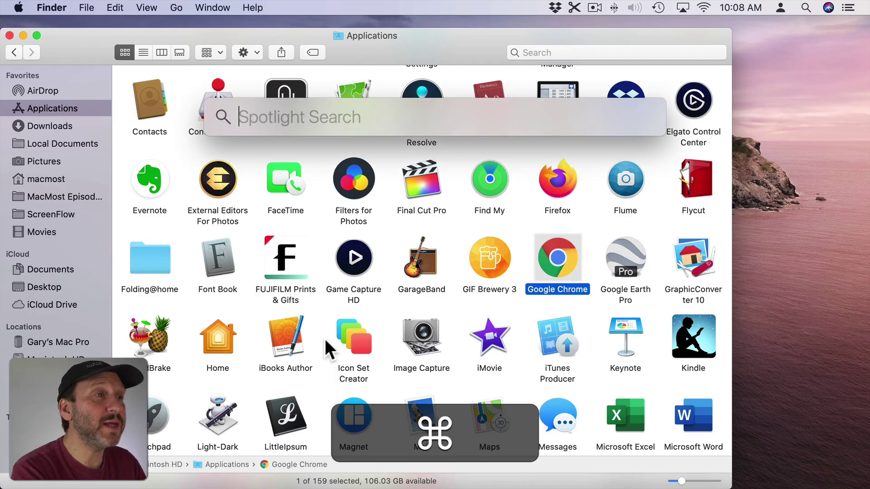
type("fire")
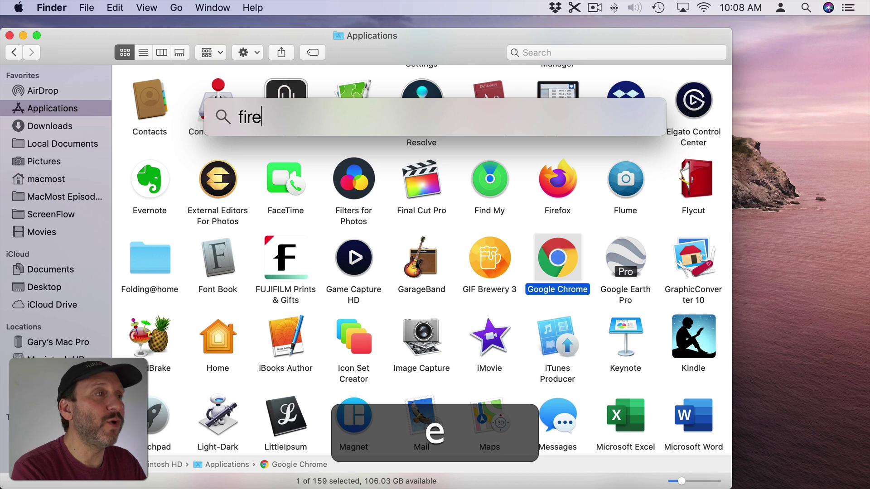
type("fox")
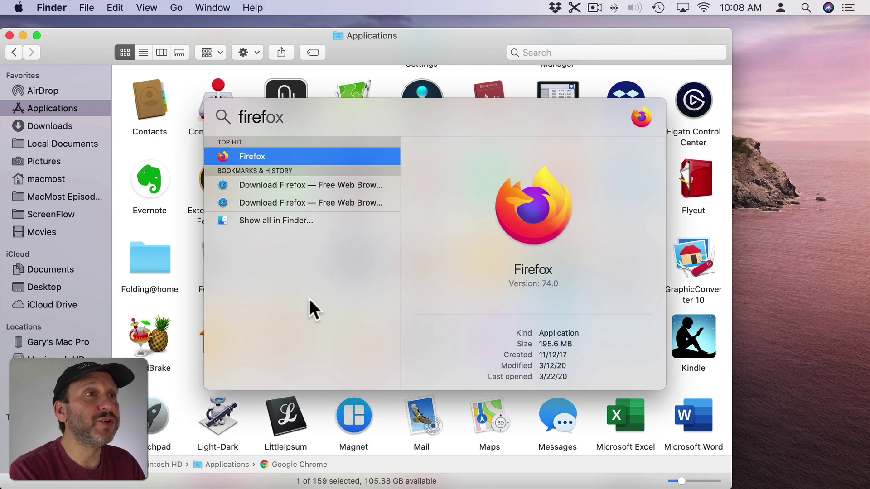
key("BackSpace")
key("BackSpace")
key("BackSpace")
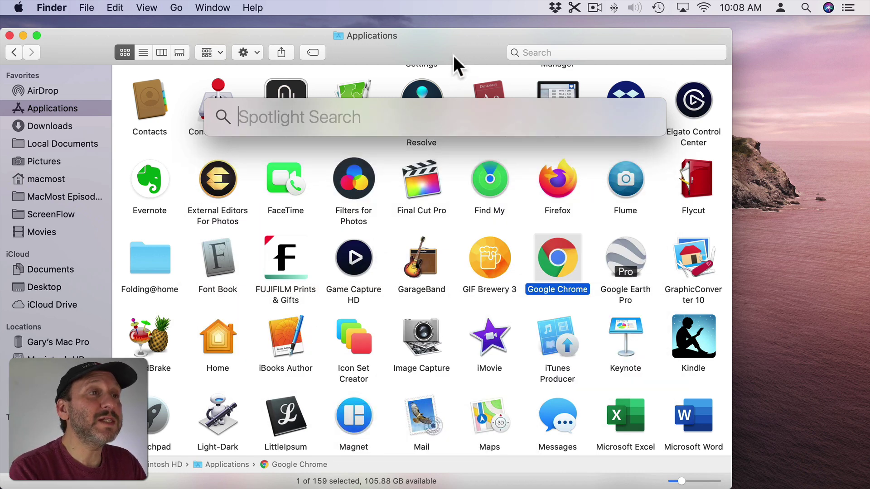
key("Escape")
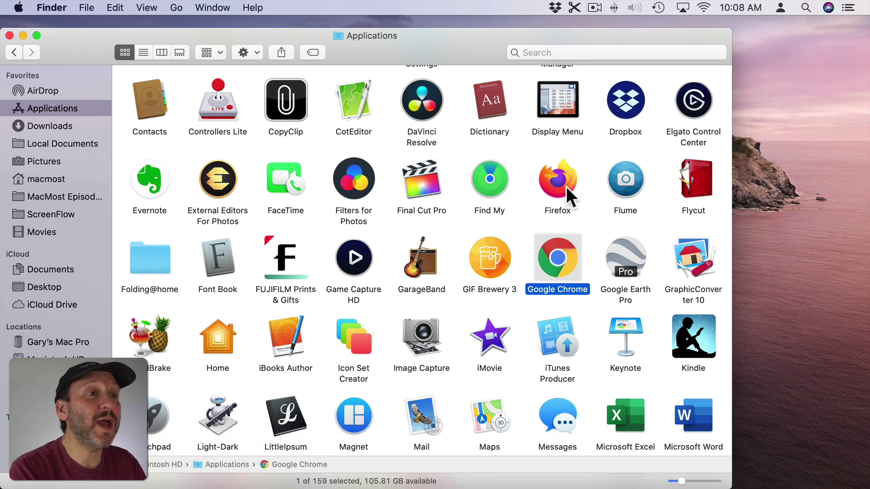
Drag Firefox and Google Chrome from Applications into the Dock
left_click_drag(562, 186, 351, 476)
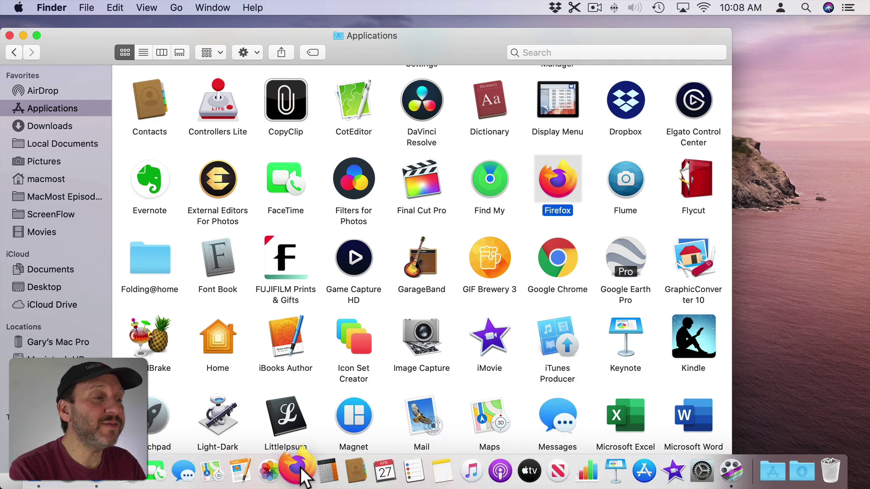
mouse_move(348, 481)
left_mouse_down()
mouse_move(662, 468)
mouse_move(534, 480)
left_mouse_up()
left_click_drag(561, 255, 533, 472)
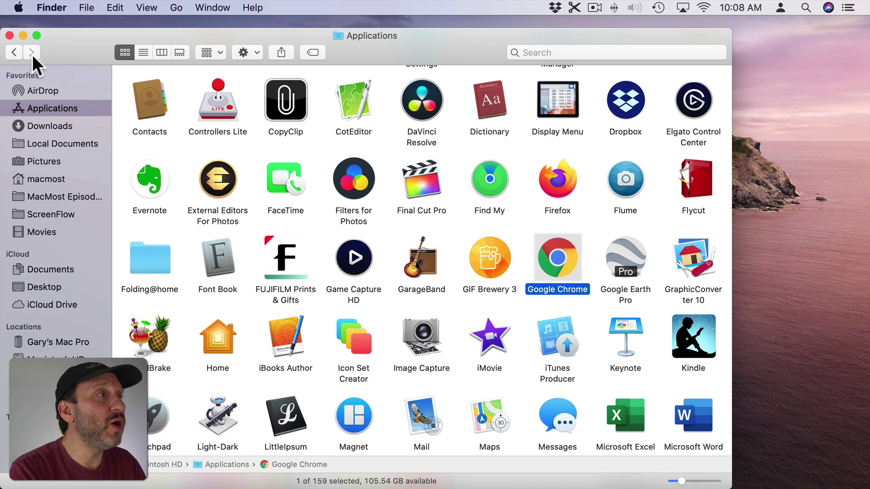
Reopen Downloads, select Firefox 75.0.dmg and googlechrome.dmg, and drag them to the Trash
left_click(10, 37)
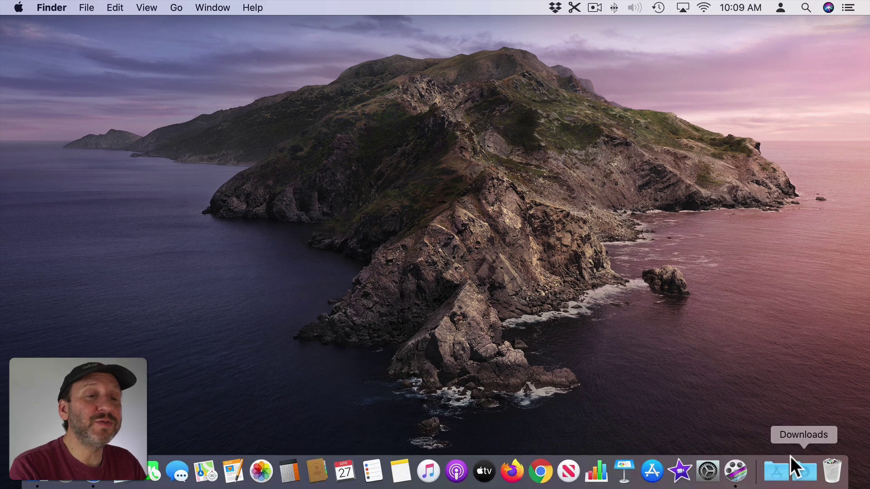
left_click(806, 474)
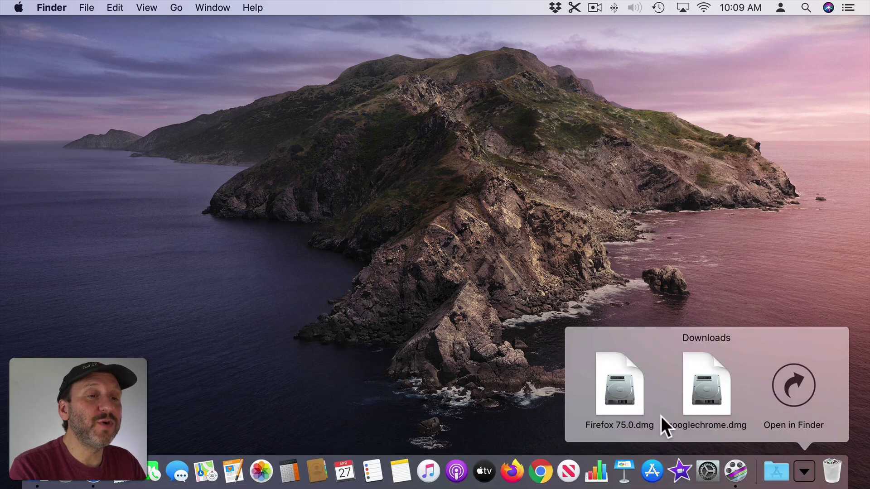
left_click(792, 387)
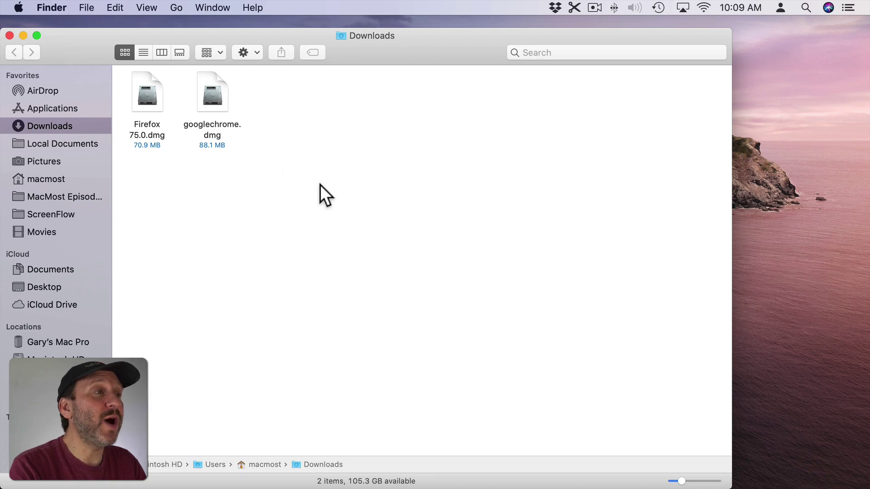
left_click_drag(320, 184, 124, 88)
mouse_move(208, 84)
left_mouse_down()
mouse_move(571, 334)
mouse_move(831, 480)
left_mouse_up()
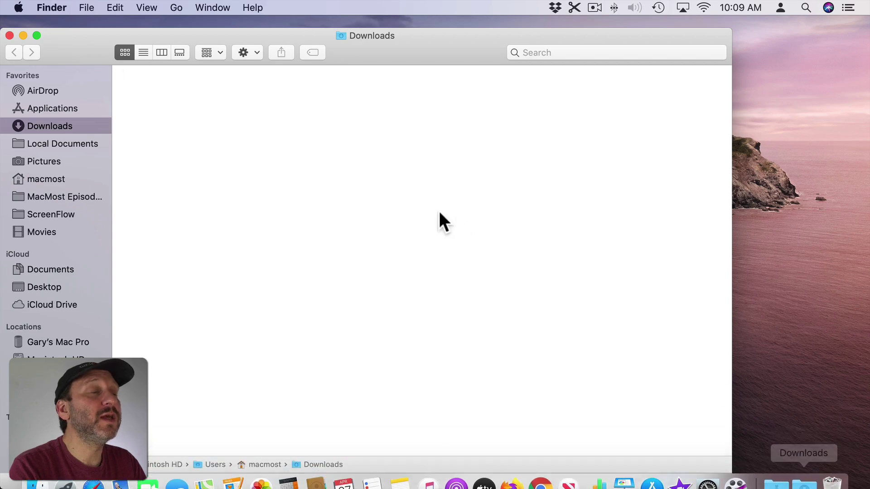